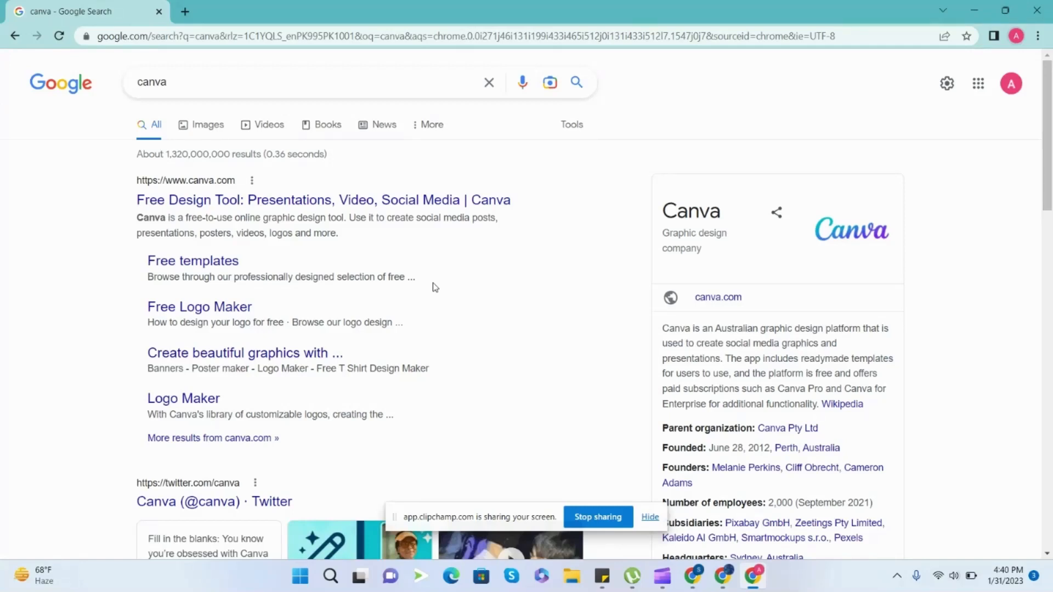
Step: Open the Canva website from the search results and sign in with the suggested Google account
drag(302, 218, 302, 201)
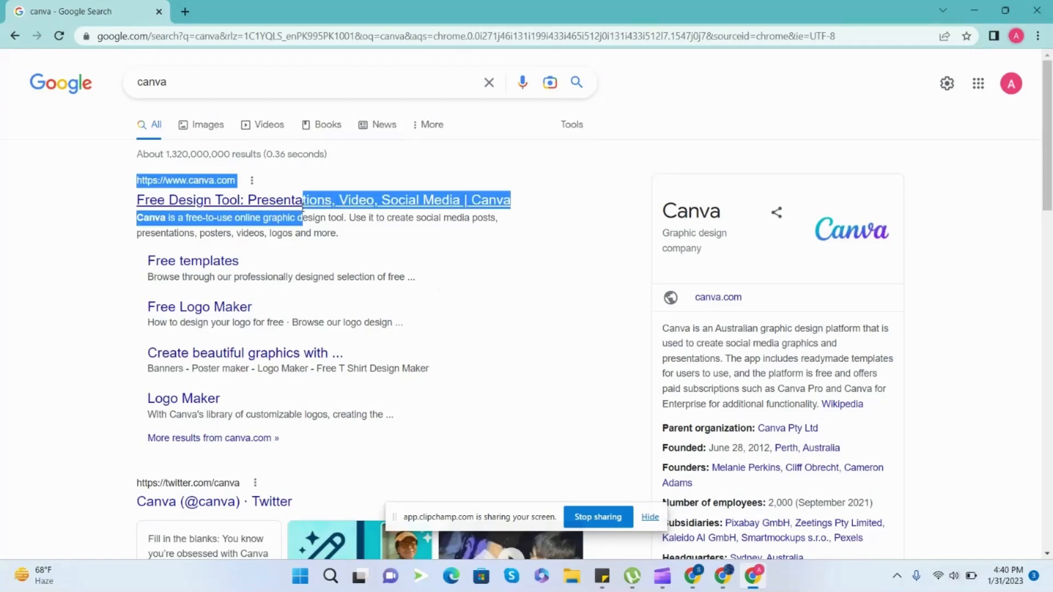
click(302, 202)
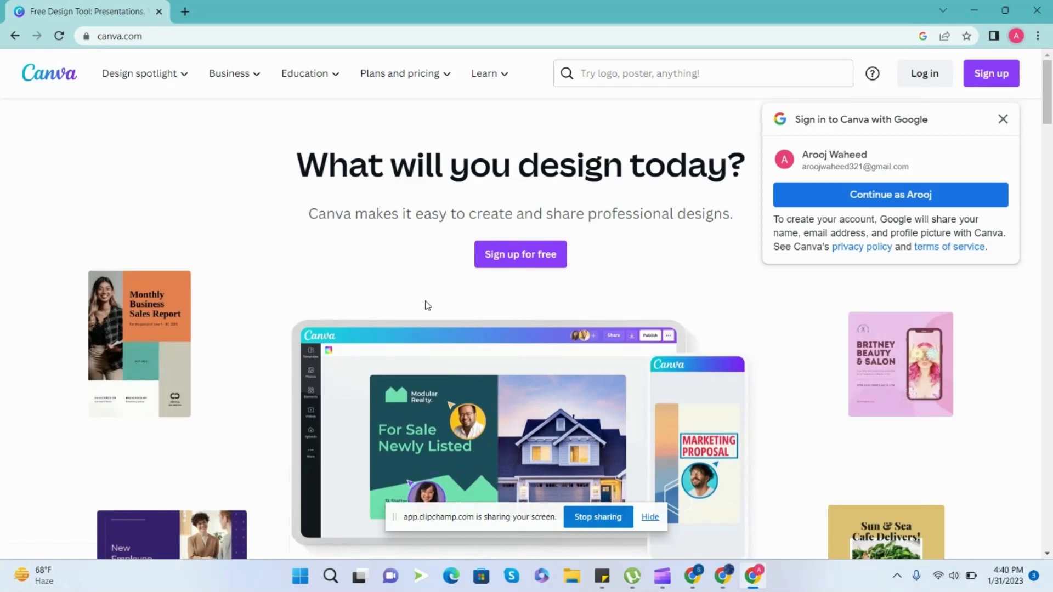
click(873, 196)
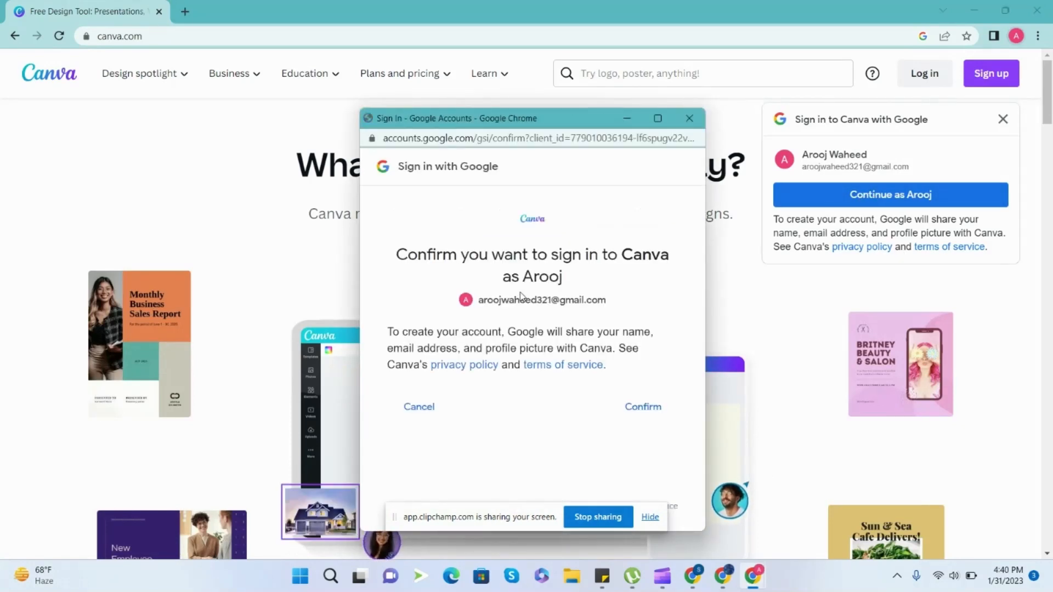
click(641, 413)
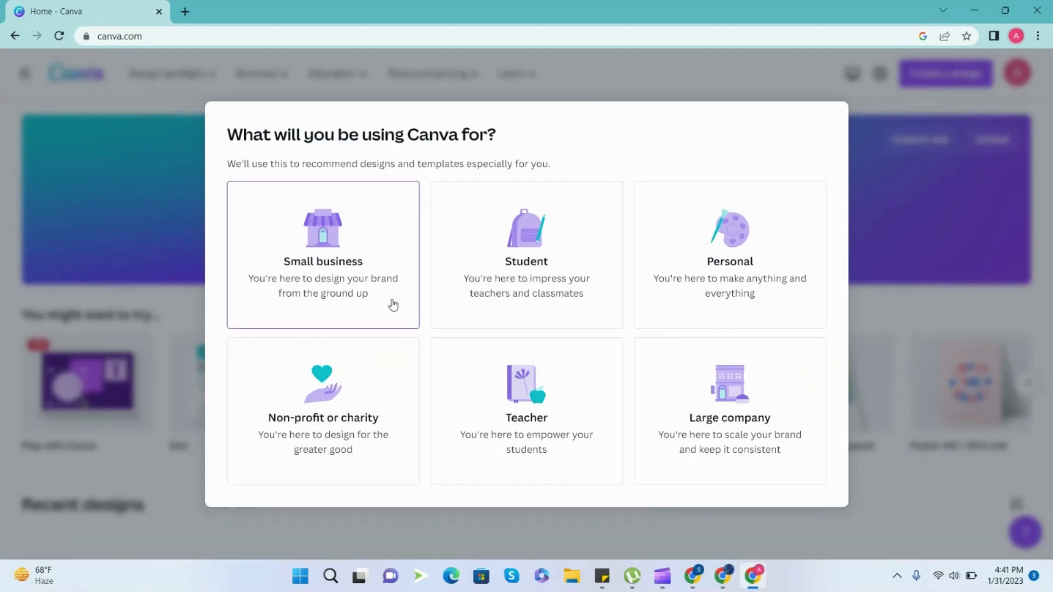
Step: Choose Personal as the intended use of Canva and postpone the Canva Pro trial offer
click(674, 297)
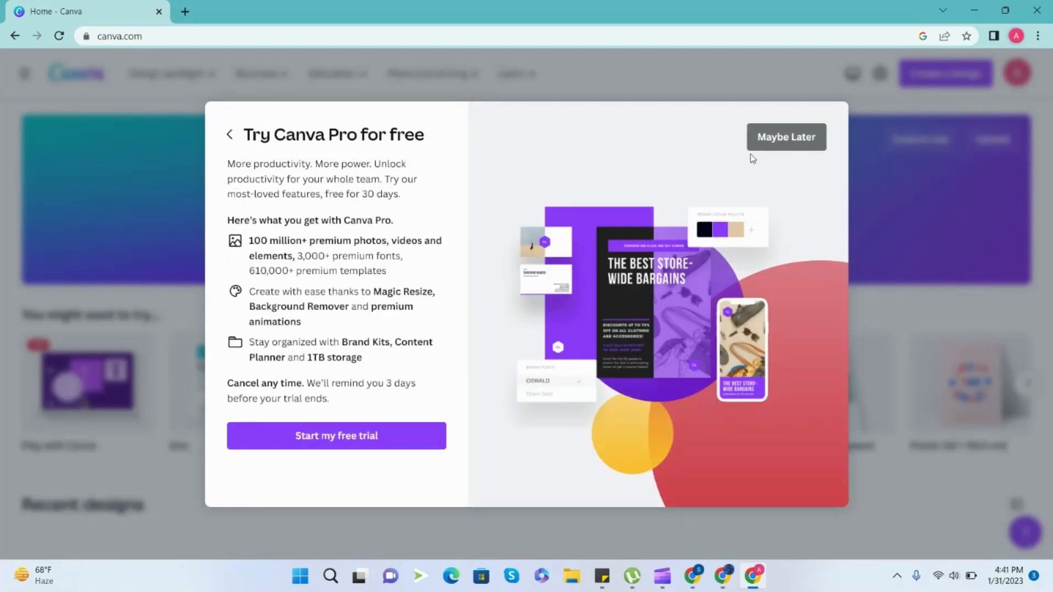
click(781, 138)
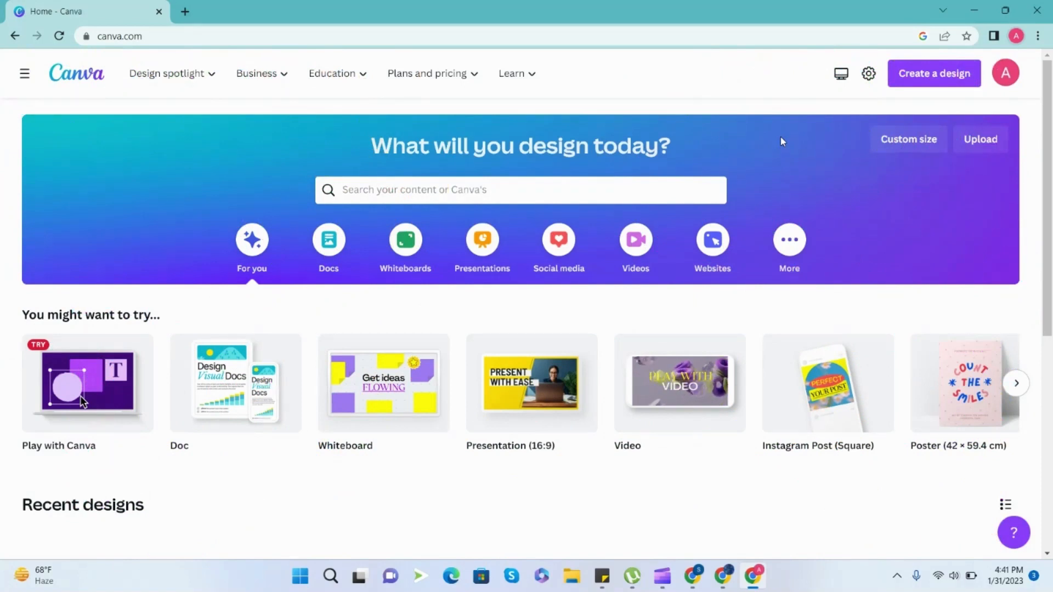
Step: Expand the home page's side navigation and open the Inspirational category of the template library
click(24, 75)
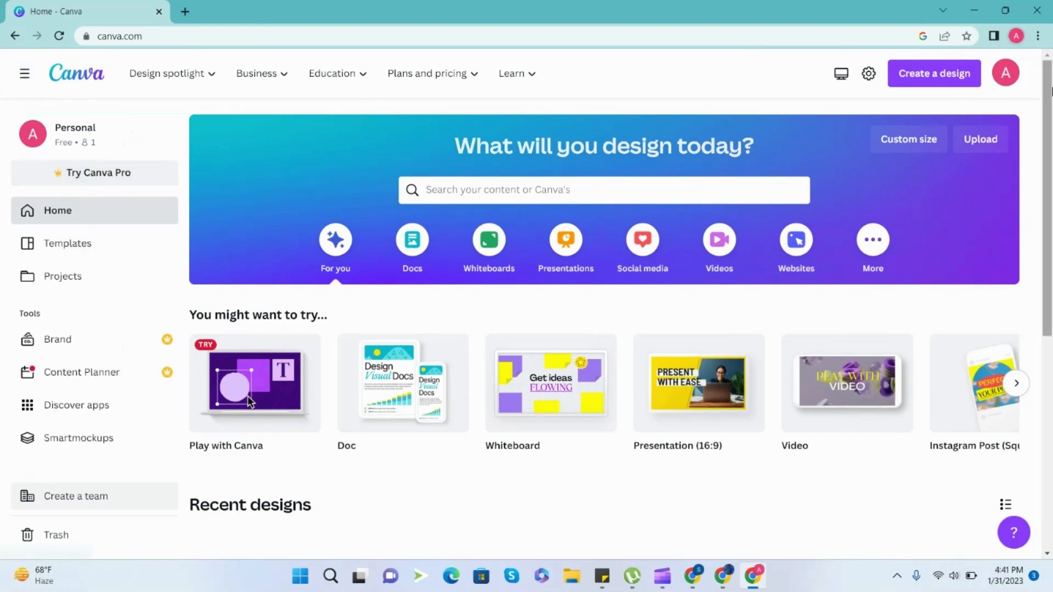
scroll(1051, 205, down, 3)
scroll(1051, 206, down, 2)
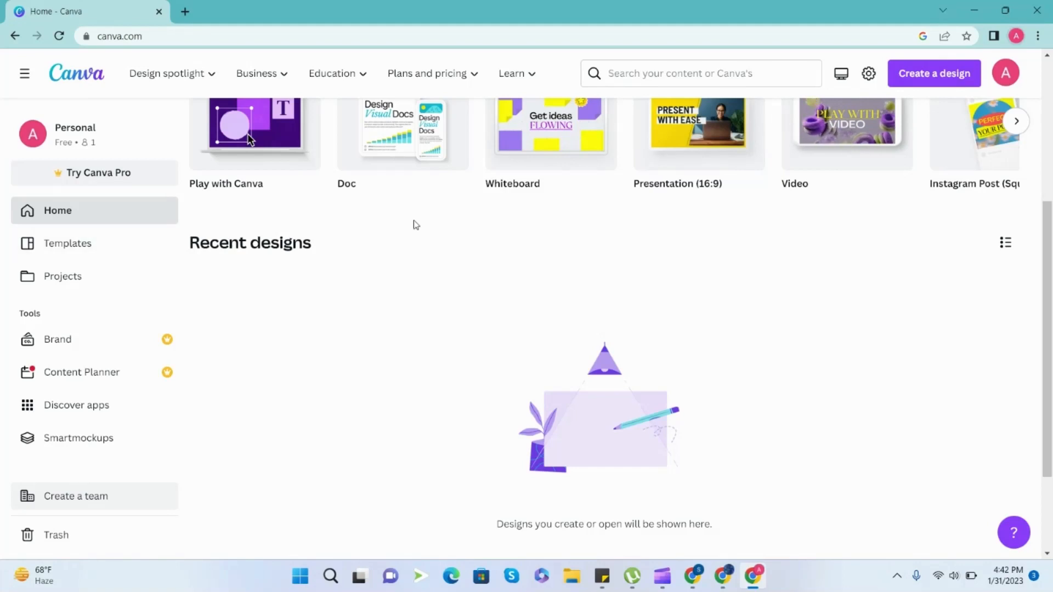
click(95, 243)
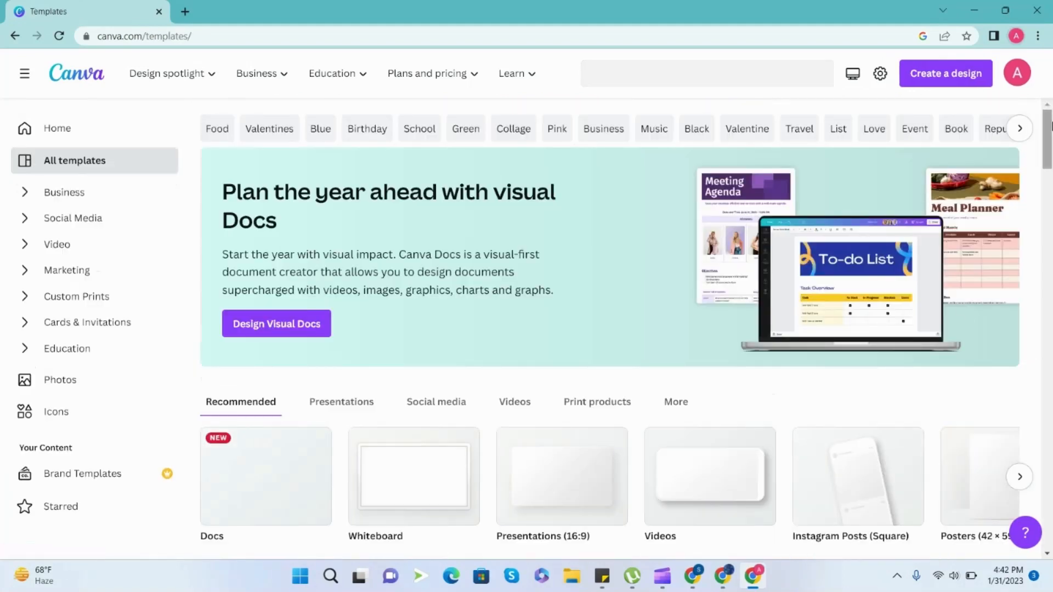
drag(1051, 130, 1051, 152)
click(638, 478)
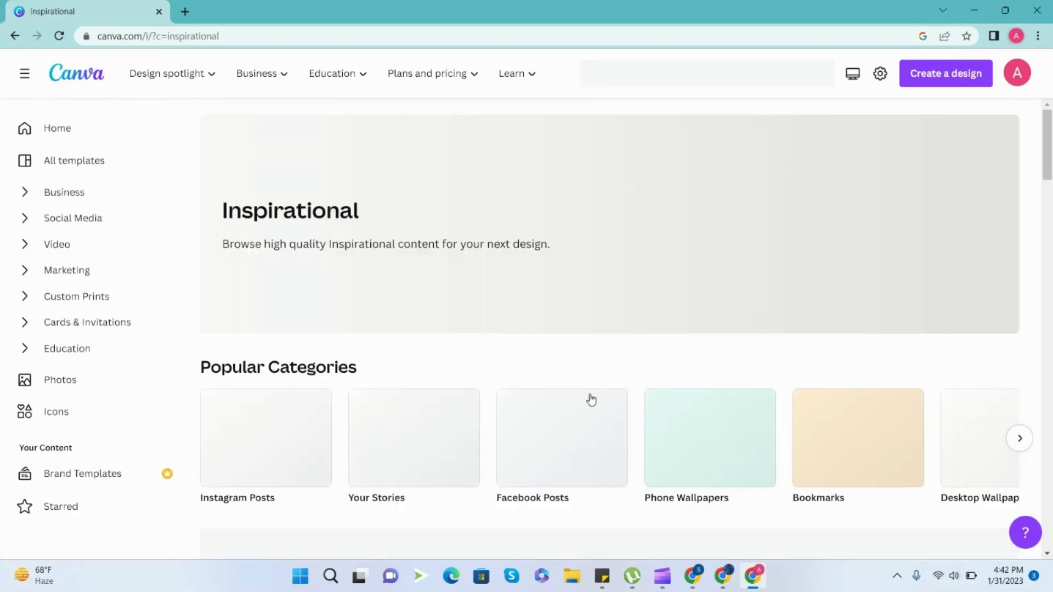
Step: Open the Instagram Posts collection among the popular categories of Inspirational content
drag(1052, 144, 1052, 183)
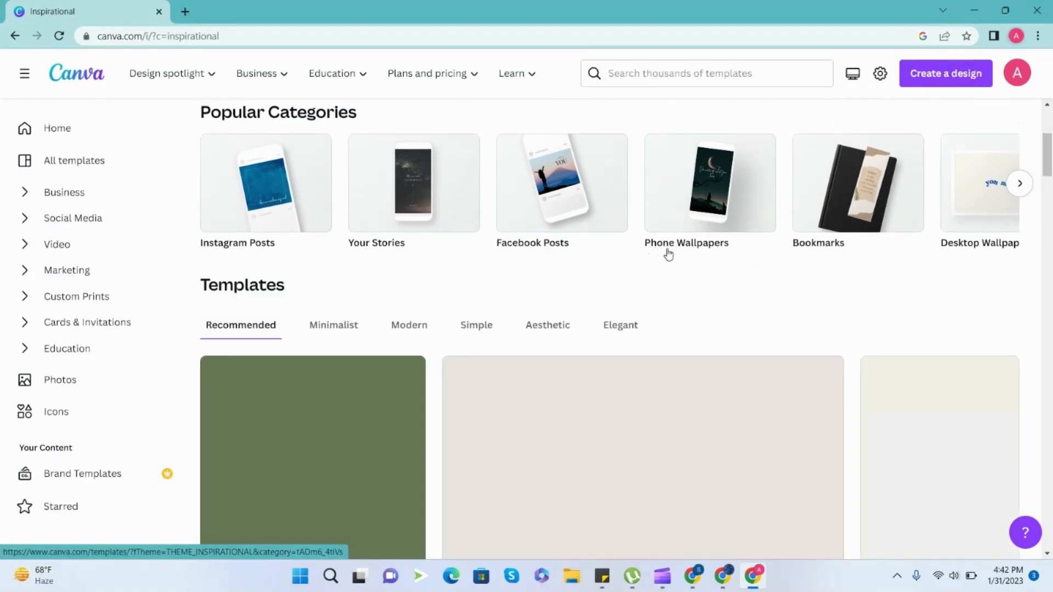
mouse_move(1052, 152)
mouse_down()
mouse_move(1052, 173)
mouse_move(1051, 150)
mouse_up()
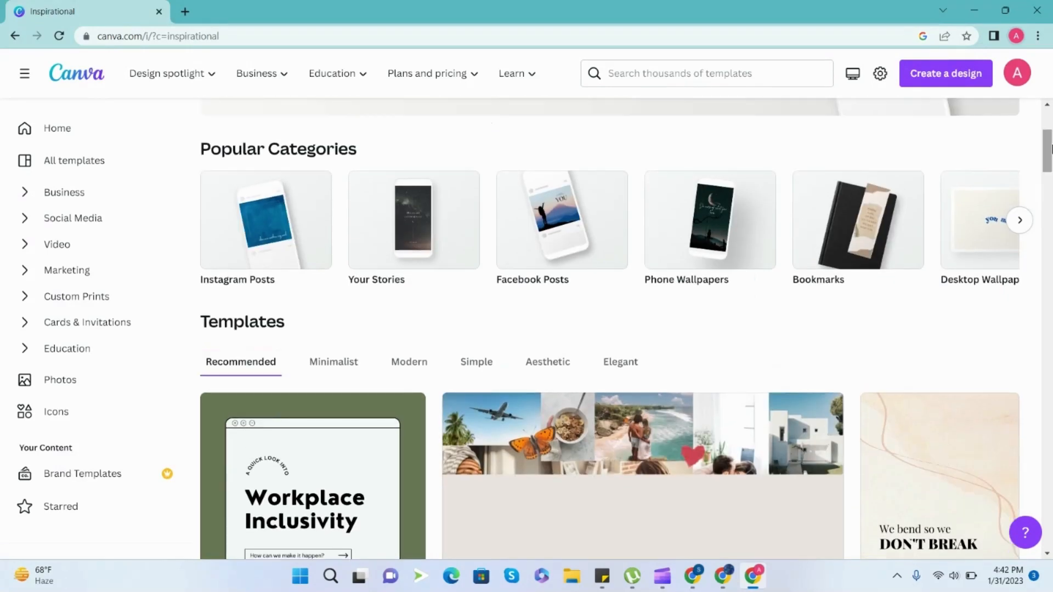
click(243, 240)
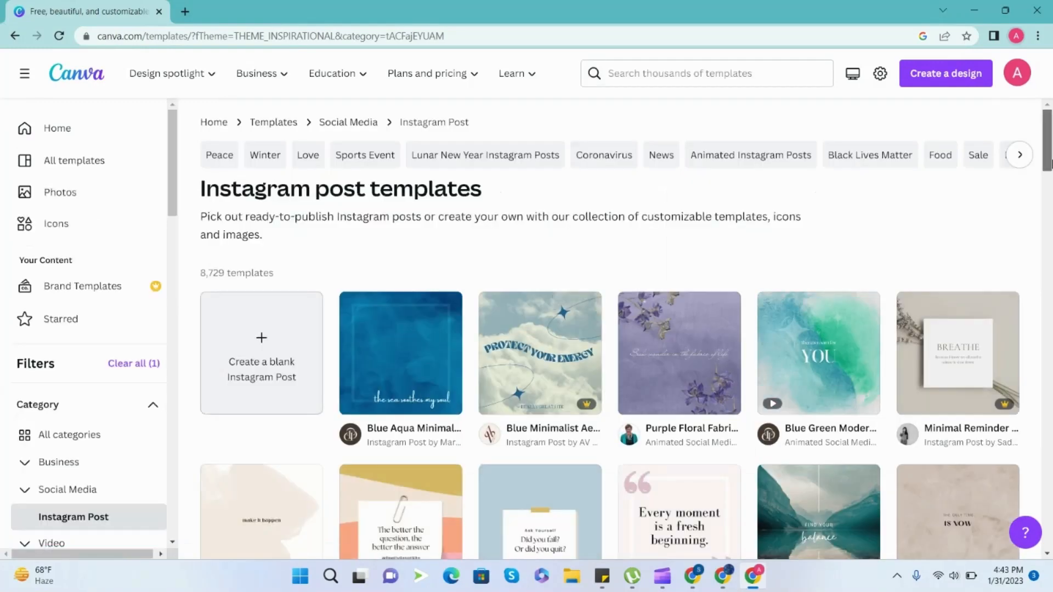
Step: Open the Purple Floral Fabric Quote Animated Social Media Graphic template for customizing
scroll(1050, 163, down, 3)
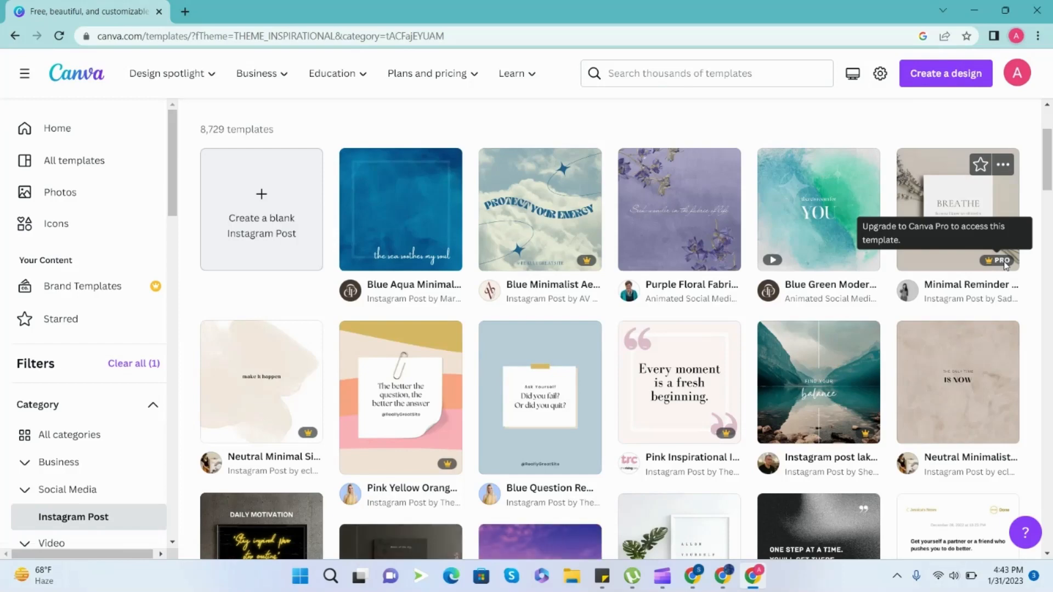
click(682, 237)
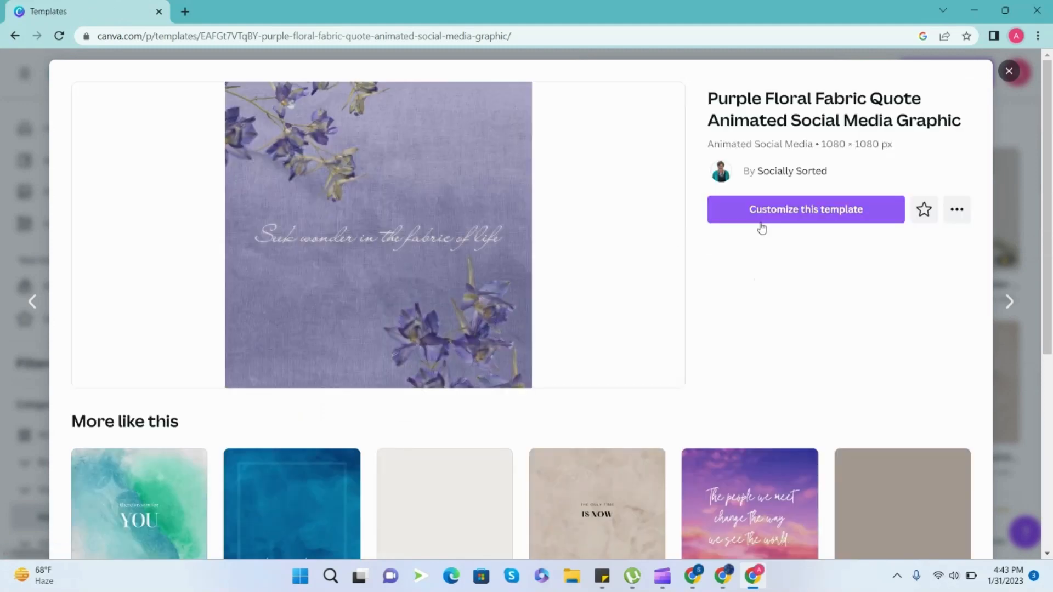
click(768, 215)
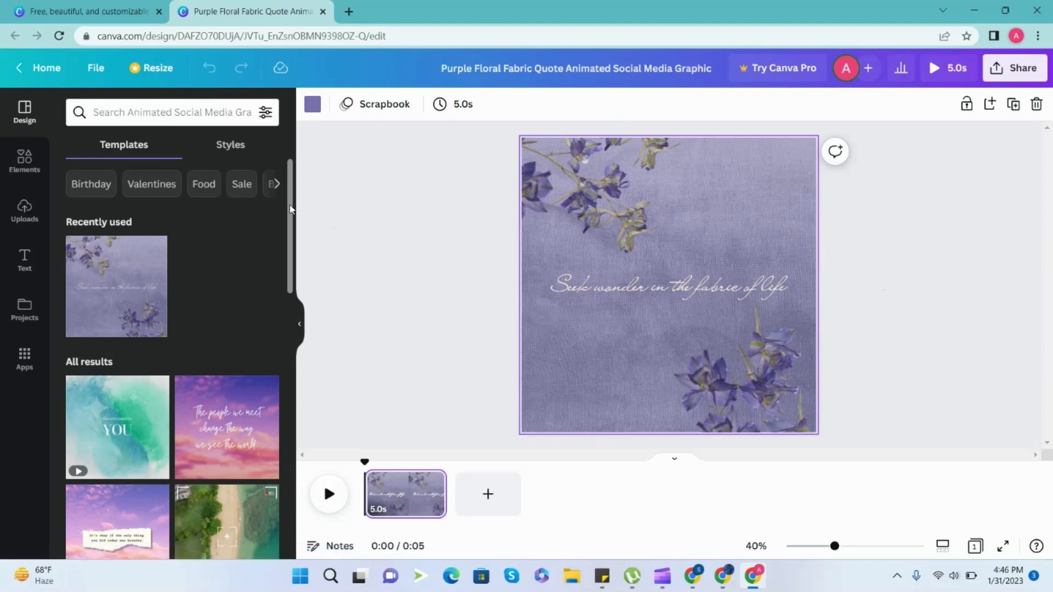
Step: Change the design's background color to black from the default colors and deselect the background
scroll(292, 235, down, 2)
scroll(294, 237, up, 2)
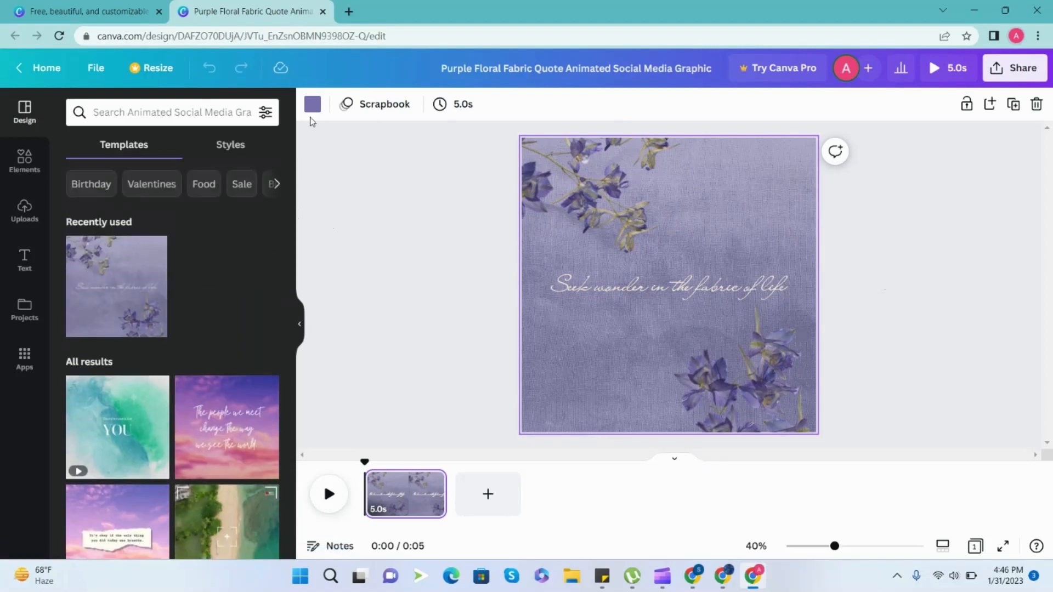
click(317, 106)
click(79, 431)
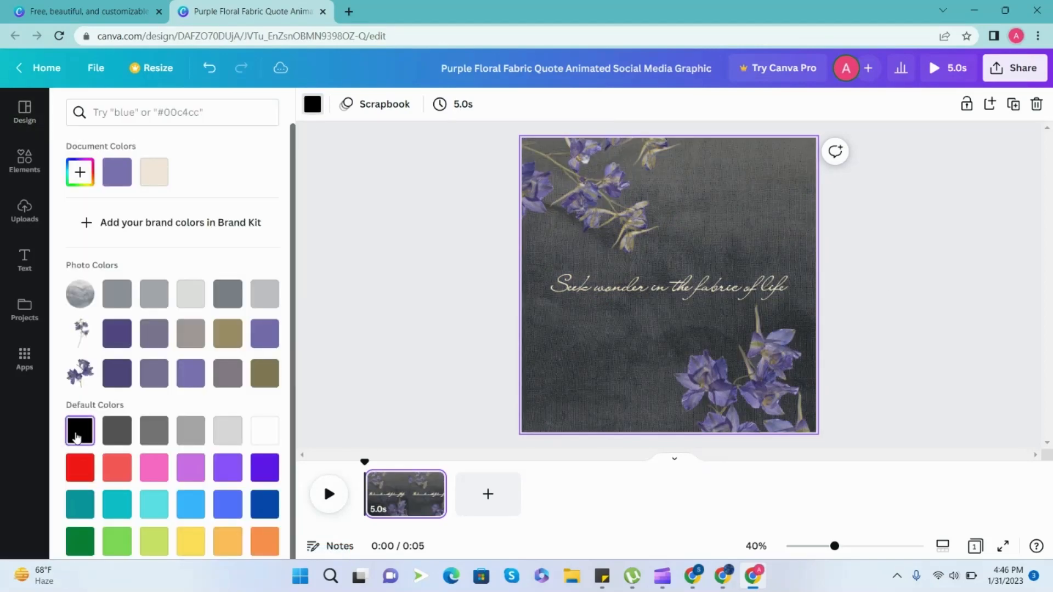
click(968, 486)
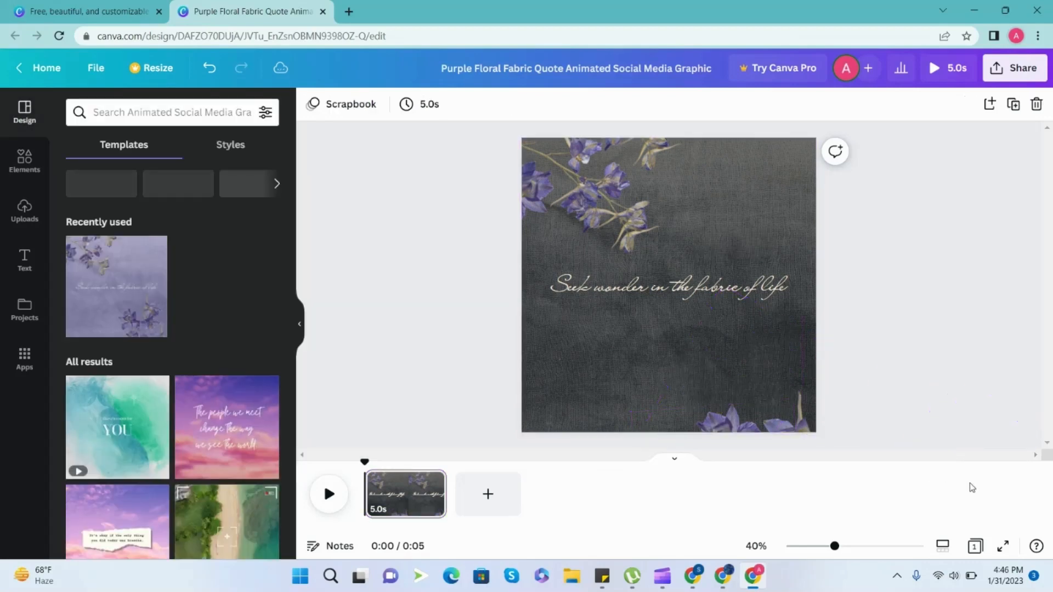
Step: Remove the flower image in the lower-right corner of the design
click(790, 421)
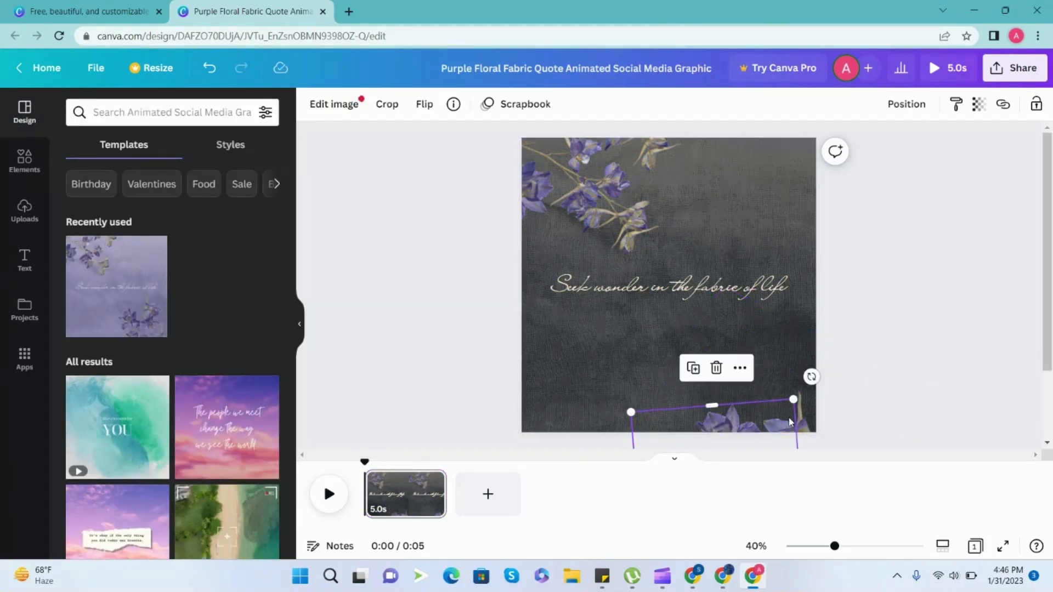
drag(790, 421, 842, 441)
click(790, 423)
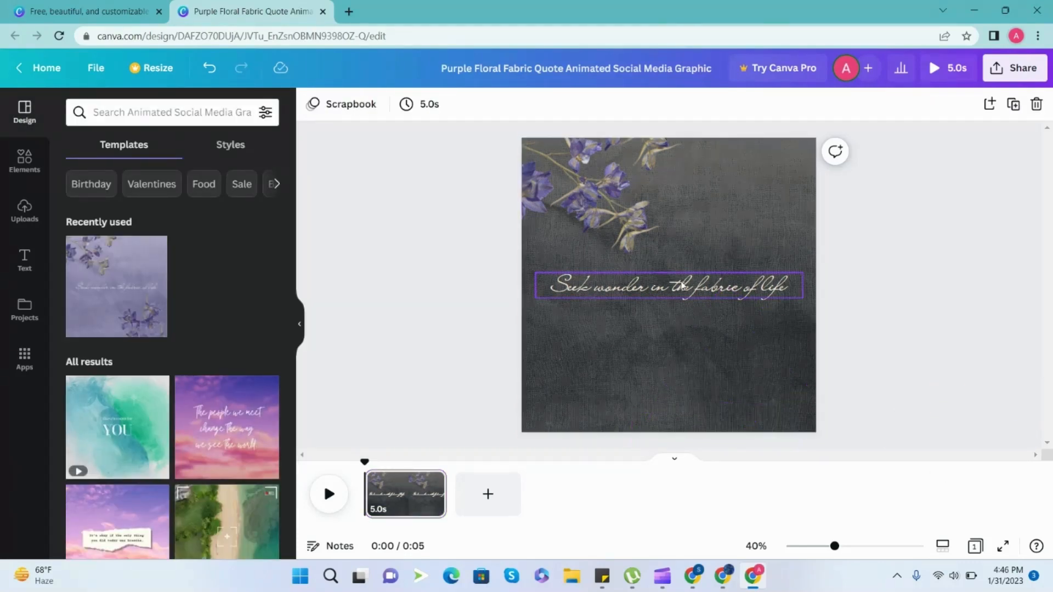
Step: Change the font of the quote "Seek wonder in the fabric of life" to Maharlika
click(680, 288)
click(410, 104)
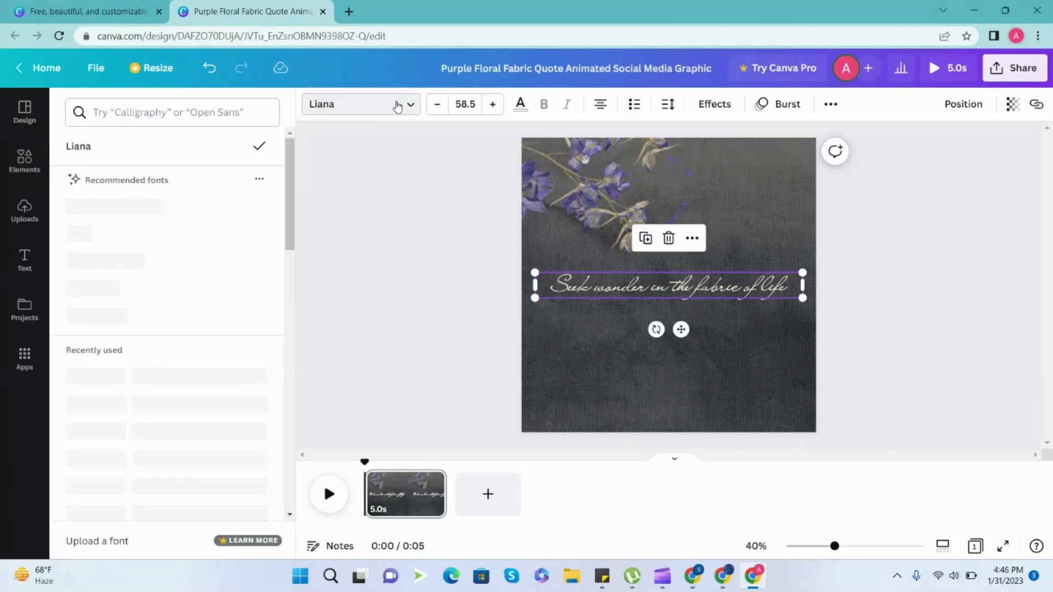
click(197, 263)
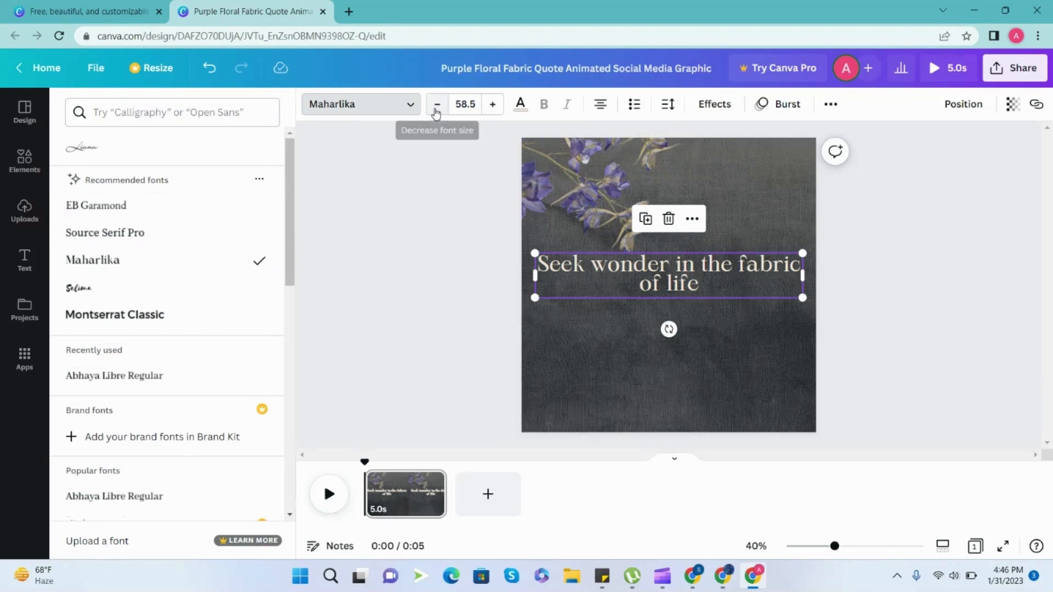
Step: Increase the font size of the quote text to 66.5 and leave the font list
click(490, 104)
click(491, 104)
click(491, 105)
click(491, 104)
click(490, 104)
click(490, 104)
click(490, 104)
click(491, 104)
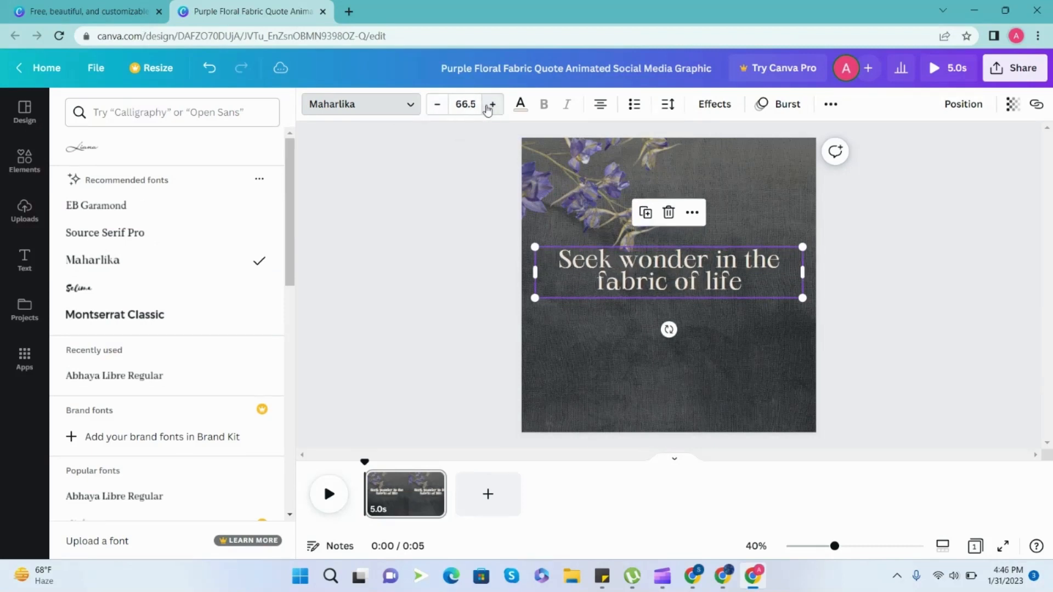
key(Escape)
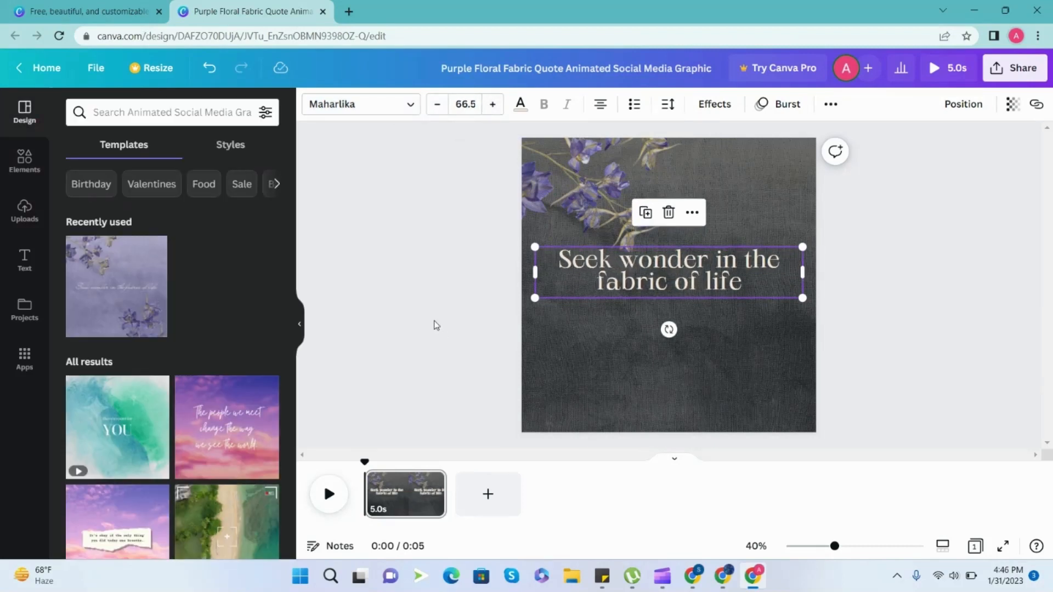
Step: Close the edited design and the template preview, and return to the Canva home page
click(324, 12)
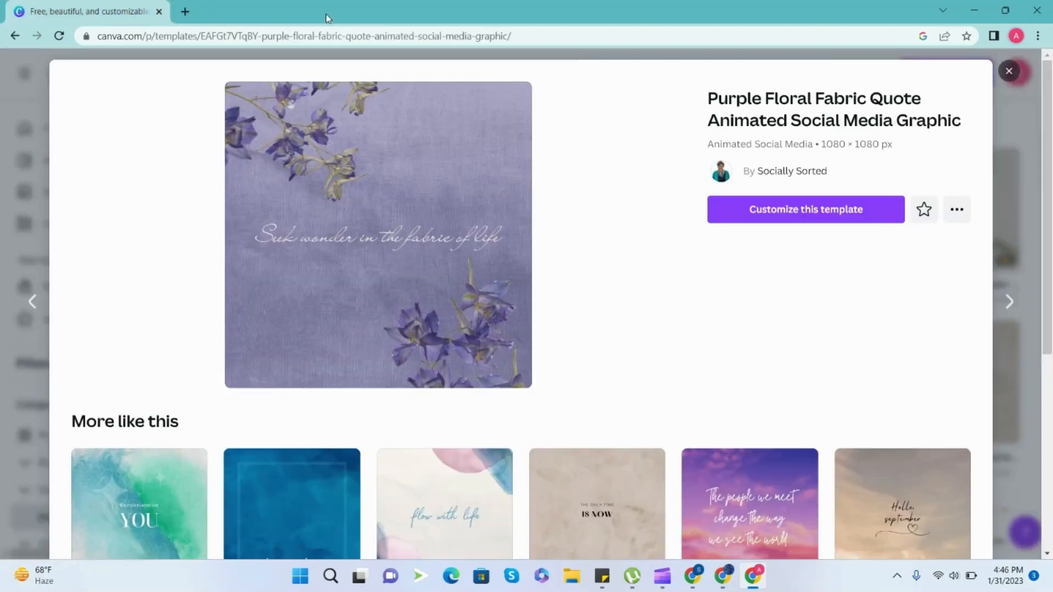
click(1007, 69)
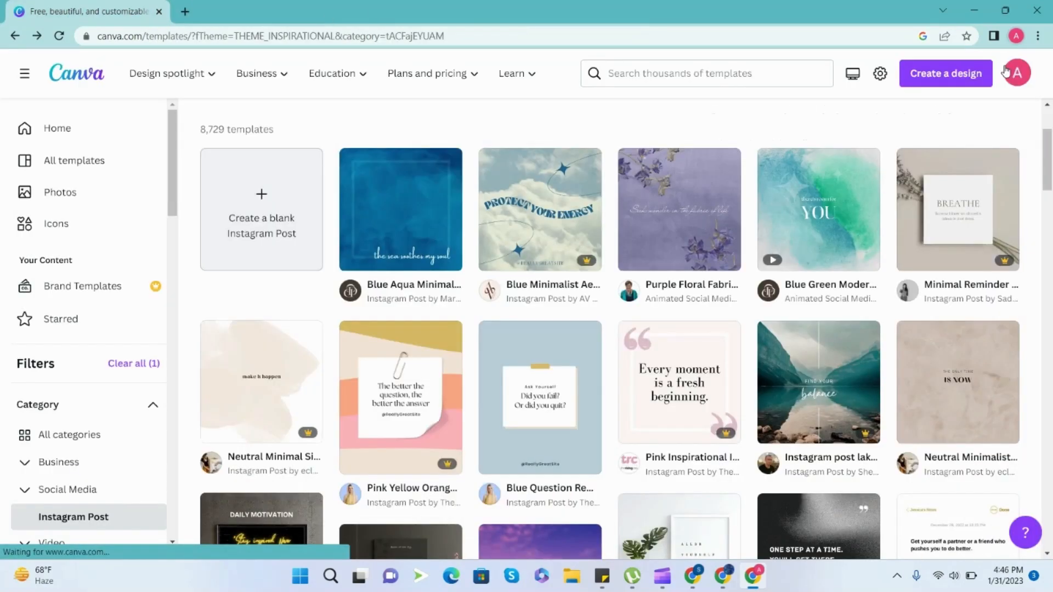
click(96, 134)
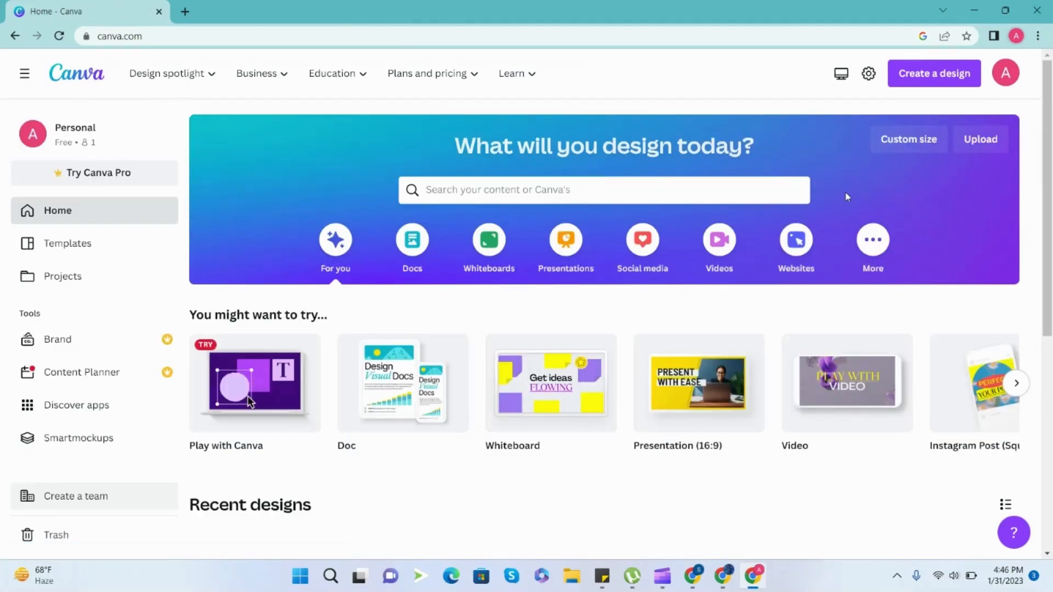
Step: Reload the home page and check the Recent designs section for the edited floral quote design
scroll(249, 125, down, 5)
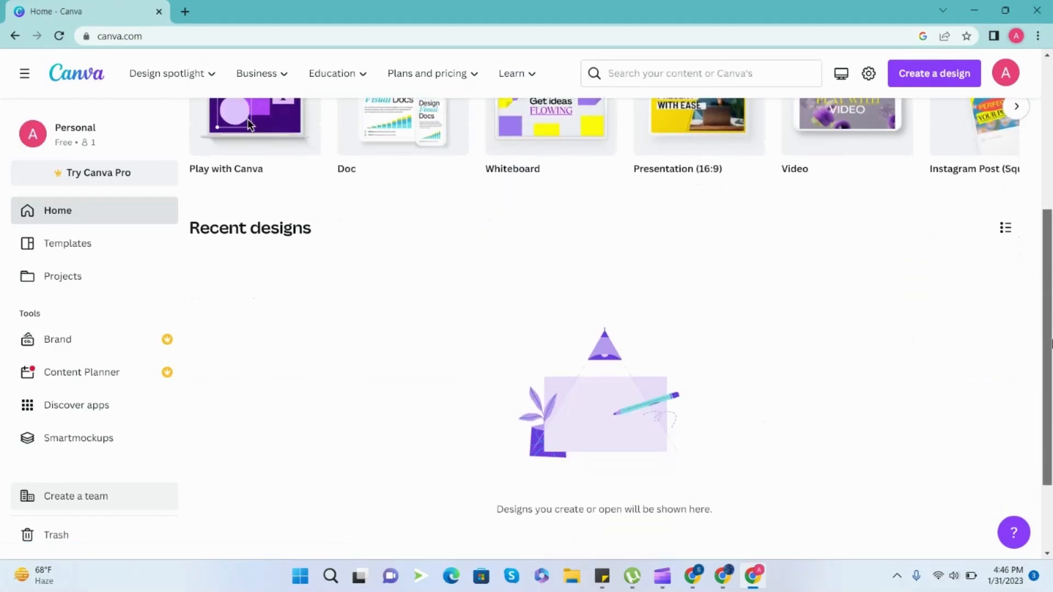
click(63, 41)
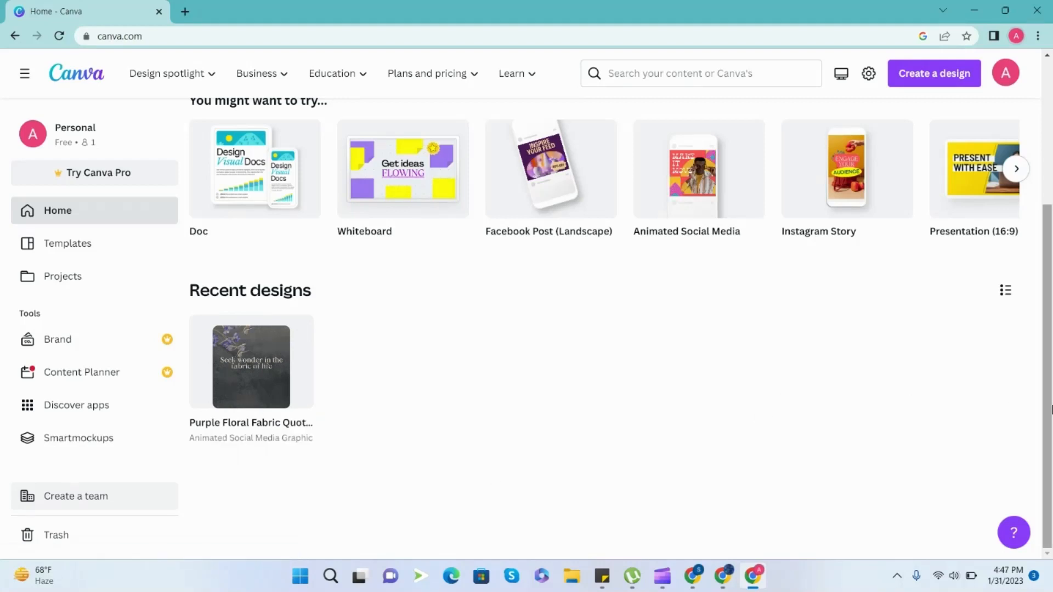
drag(1050, 410, 1051, 265)
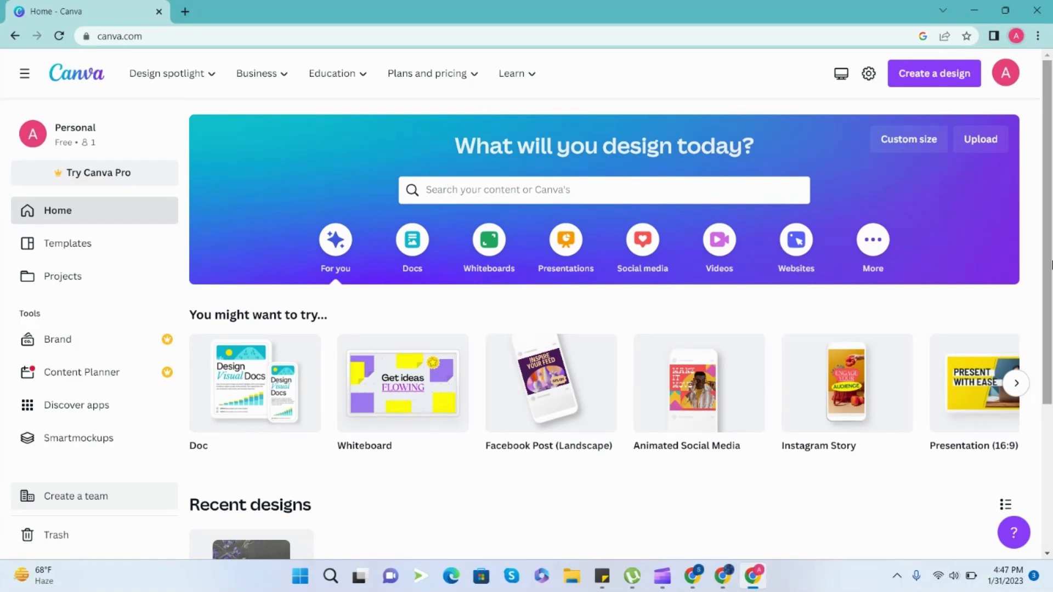